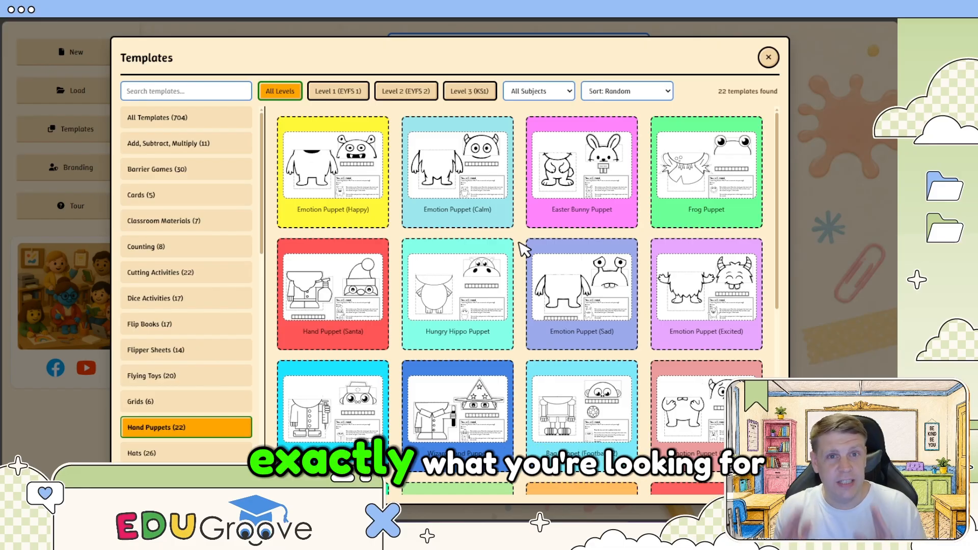
Step: Find the scientist puppet among the Hand Puppets templates and open it
mouse_move(506, 143)
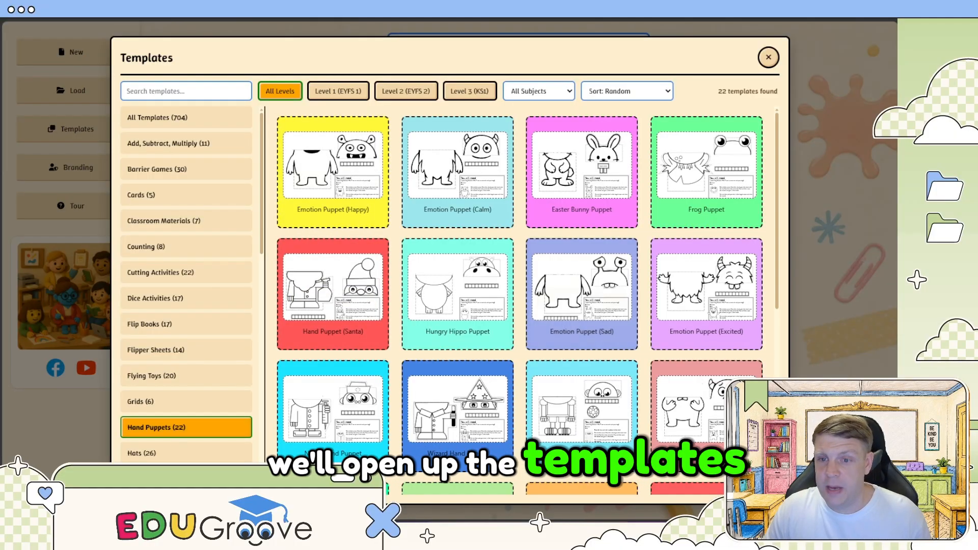
mouse_move(366, 203)
scroll(575, 254, "down", 3)
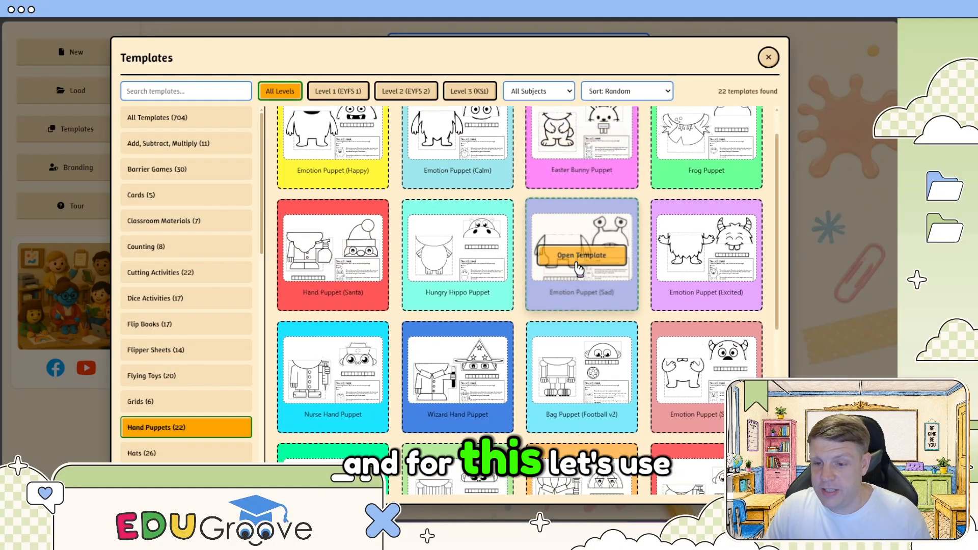
scroll(443, 277, "up", 1)
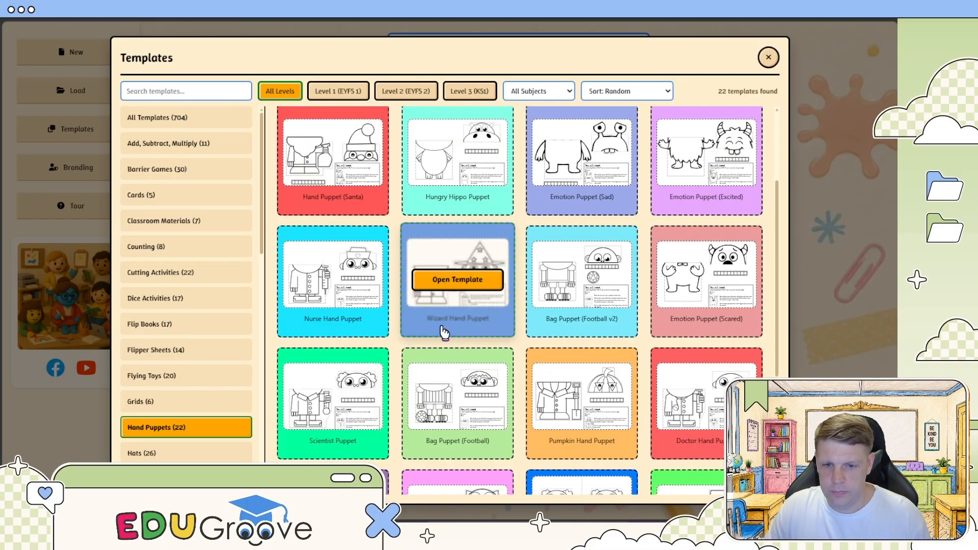
left_click(334, 406)
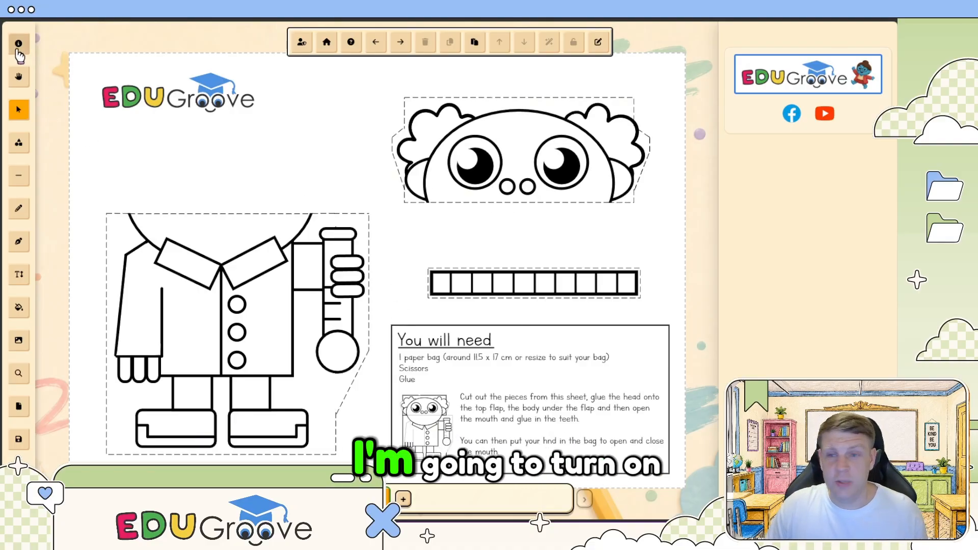
Step: Show the 30 cm measurement ruler and lay it horizontally along the lower edge of the puppet body
left_click(18, 47)
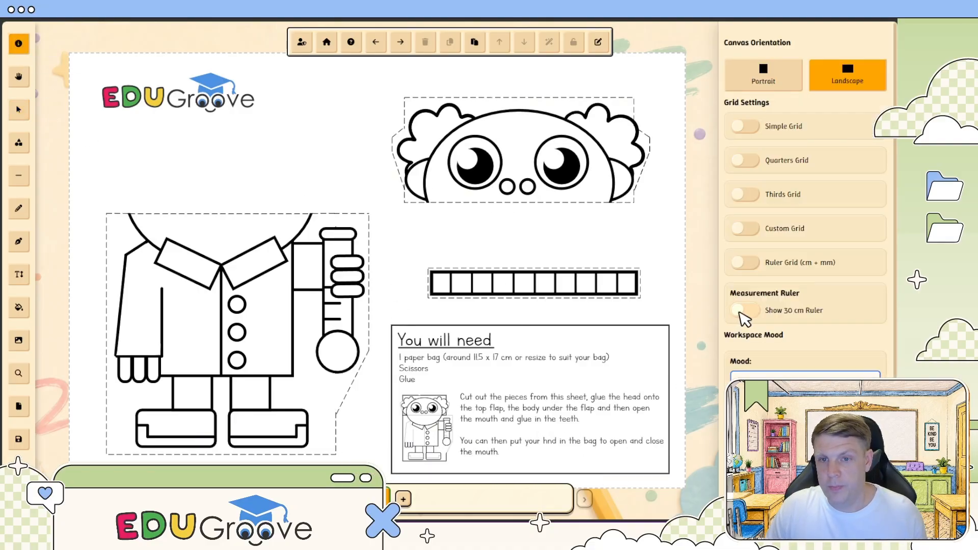
left_click(740, 312)
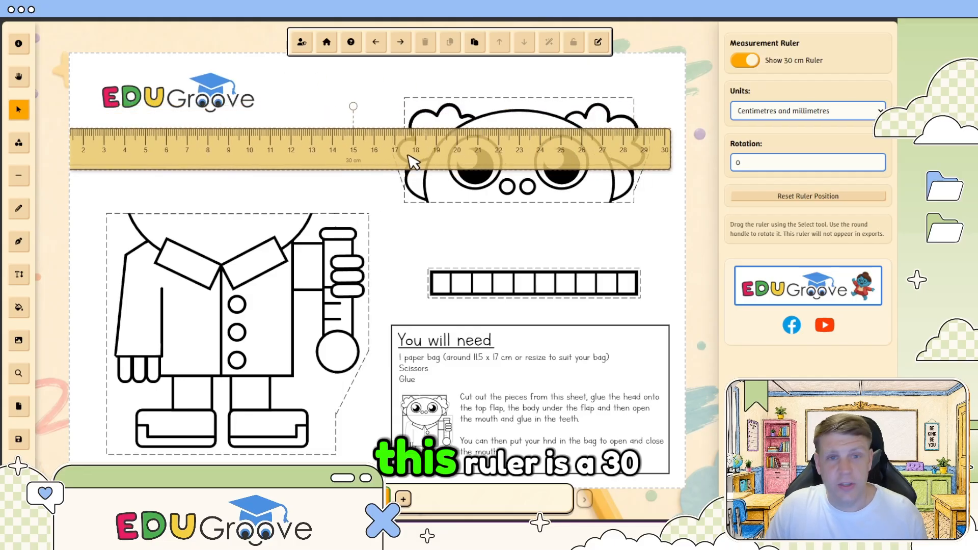
left_click_drag(412, 162, 475, 257)
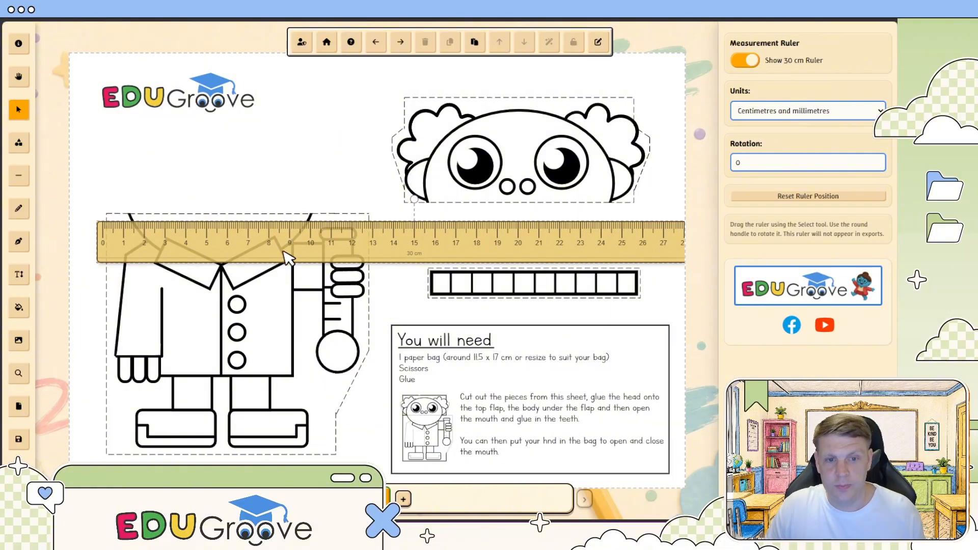
left_click_drag(282, 250, 292, 480)
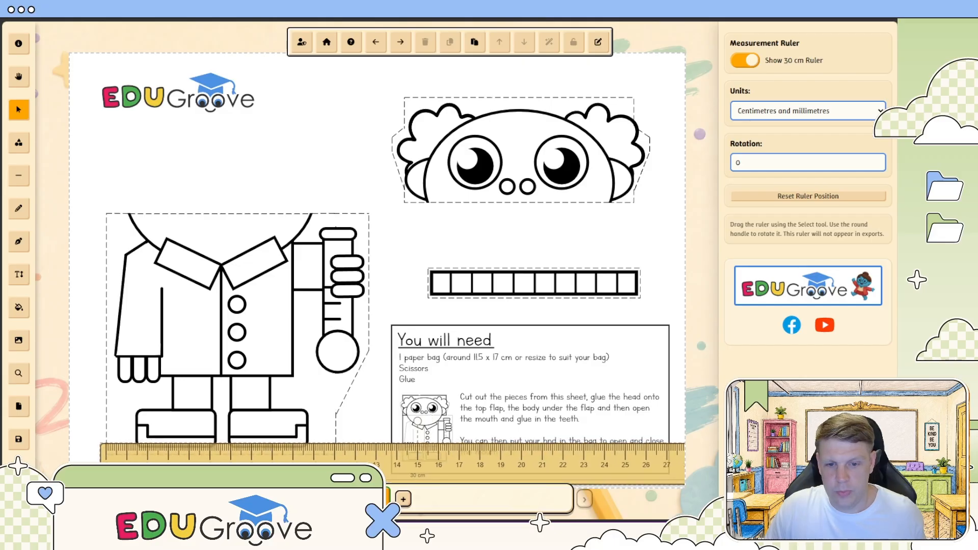
Step: Scale the puppet body down proportionally to about 10 cm wide, measured against the ruler
left_click(295, 371)
left_click_drag(369, 117, 316, 183)
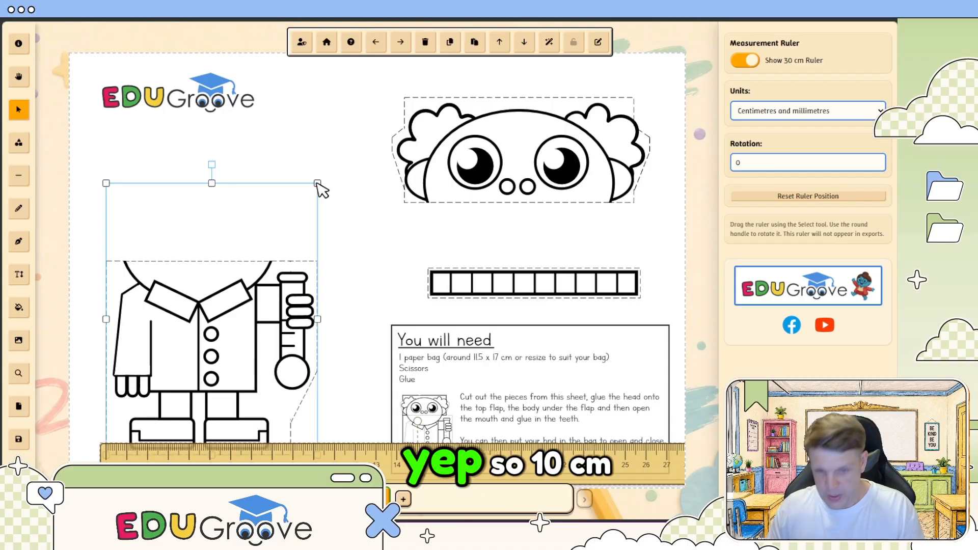
left_click_drag(318, 184, 313, 188)
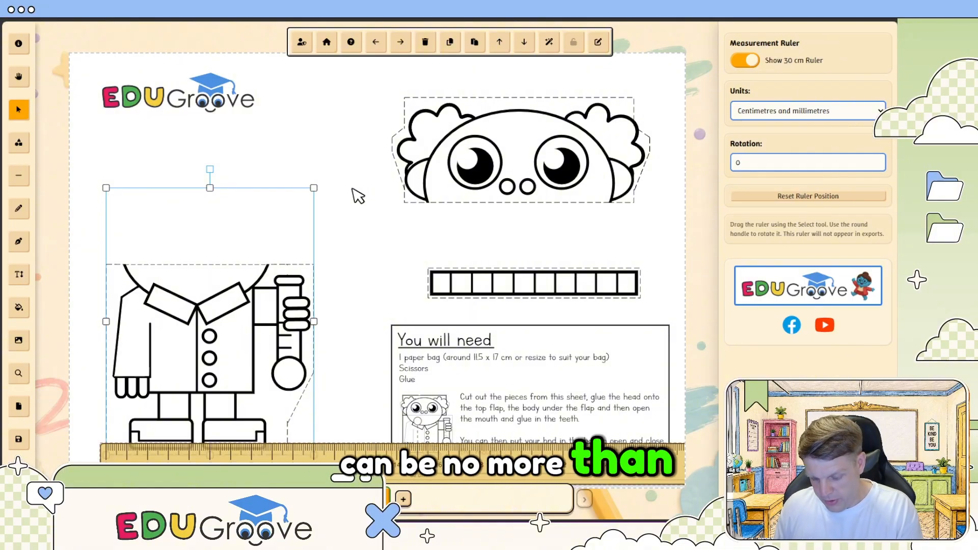
Step: Rotate the ruler to 90 degrees alongside the body and shorten the body slightly to about 9 cm tall
left_click_drag(447, 451, 526, 305)
left_click_drag(445, 218, 202, 487)
left_click(246, 444)
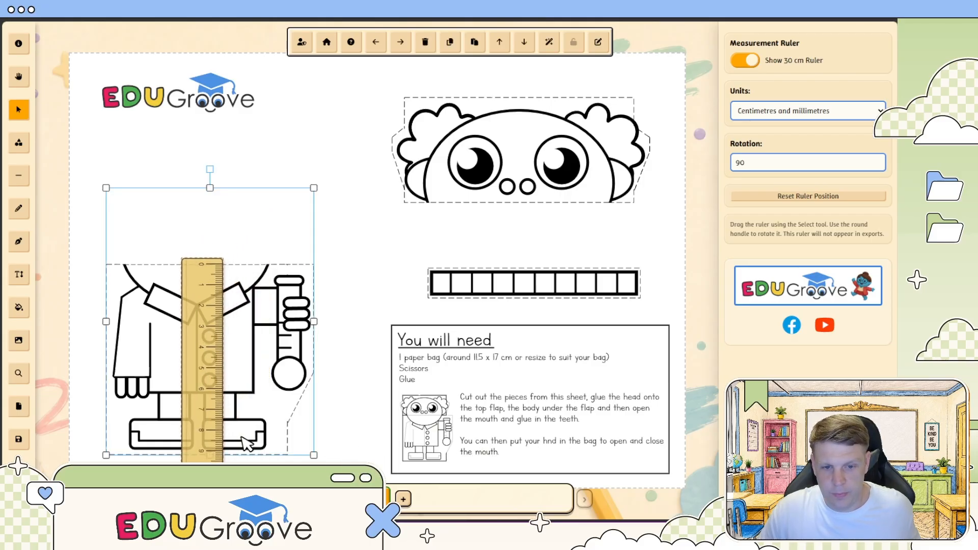
left_click_drag(221, 434, 161, 435)
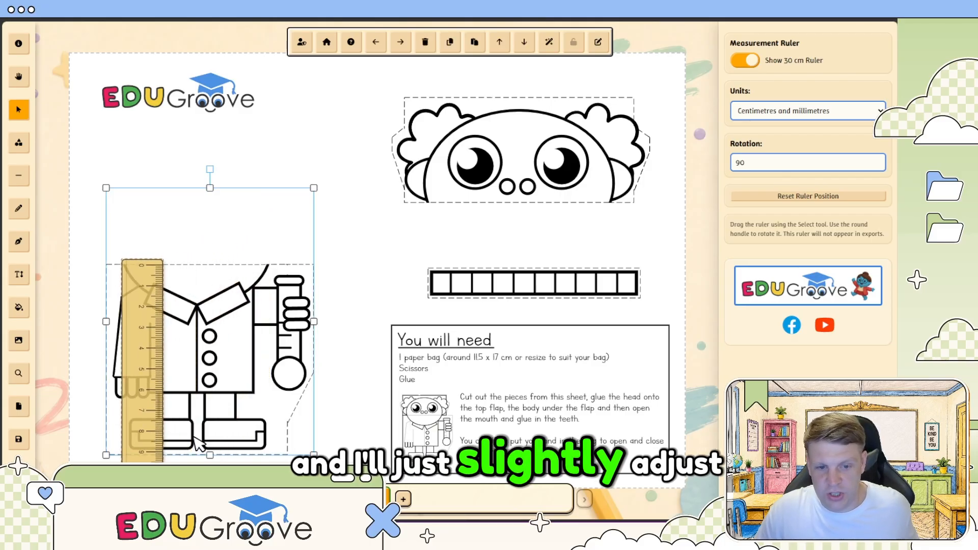
left_click_drag(210, 455, 204, 452)
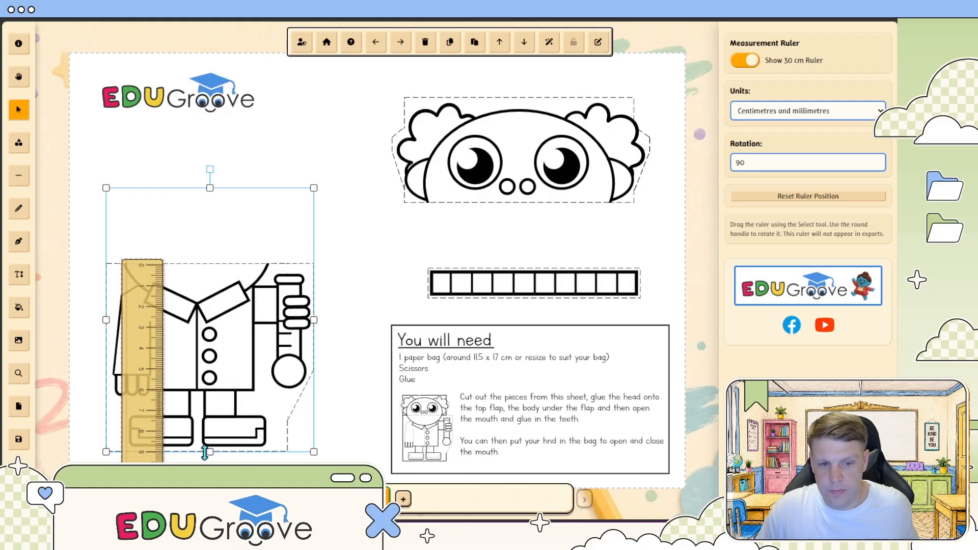
Step: Set the ruler back to horizontal beneath the puppet head and scale the head down to about 10 cm wide
left_click(346, 402)
left_click_drag(151, 437, 295, 295)
left_click_drag(279, 336, 288, 329)
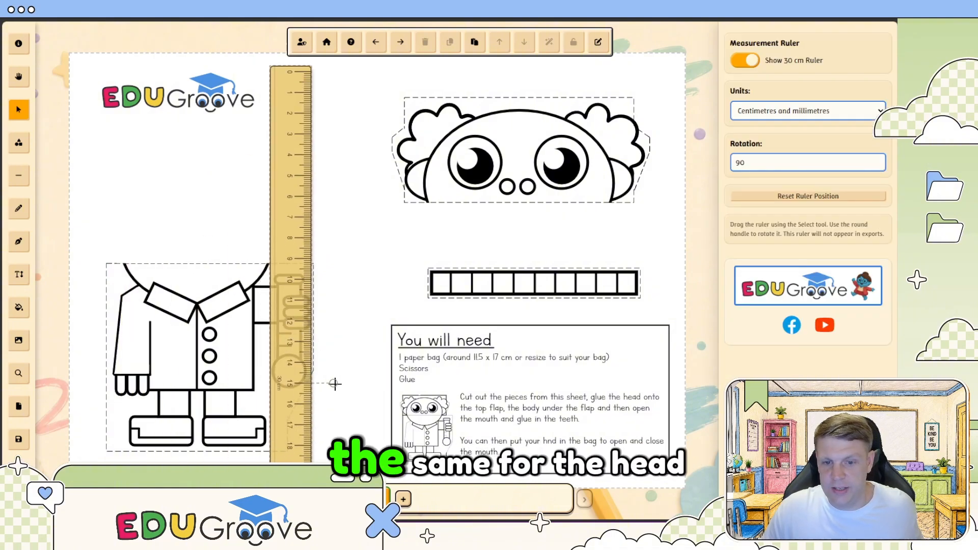
left_click_drag(334, 383, 299, 250)
left_click_drag(293, 393, 605, 220)
left_click(585, 157)
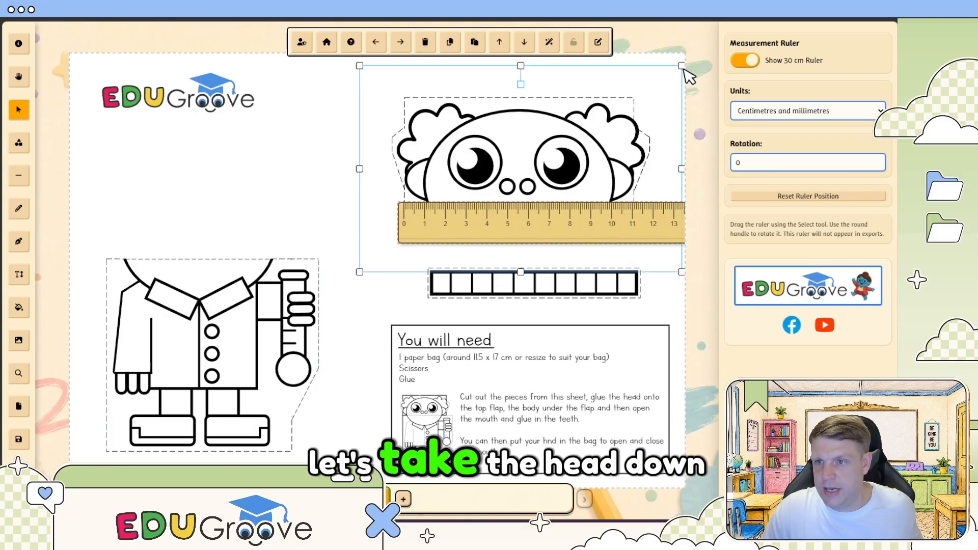
left_click_drag(682, 66, 626, 109)
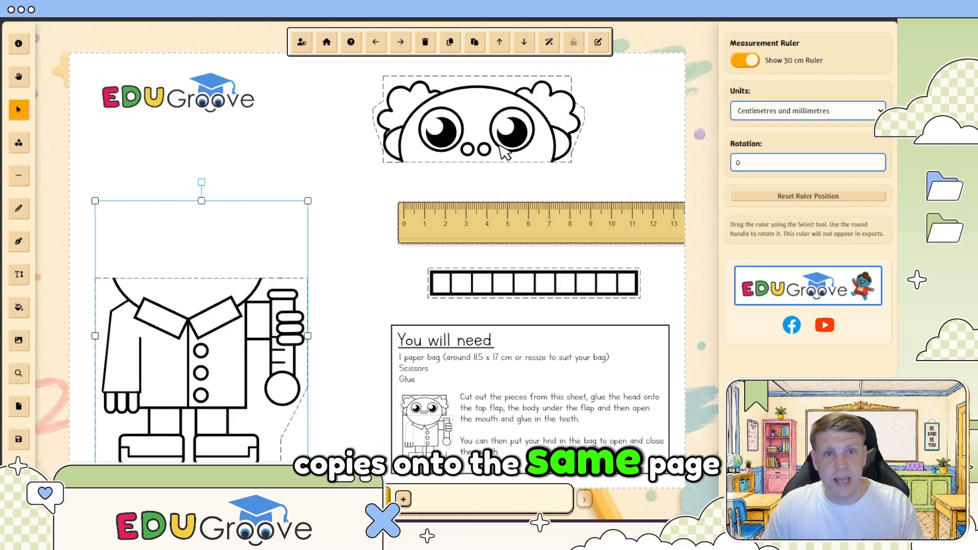
Step: Move the head and teeth strip above the body on the left half, and shrink the teeth strip to fit
left_click(192, 94)
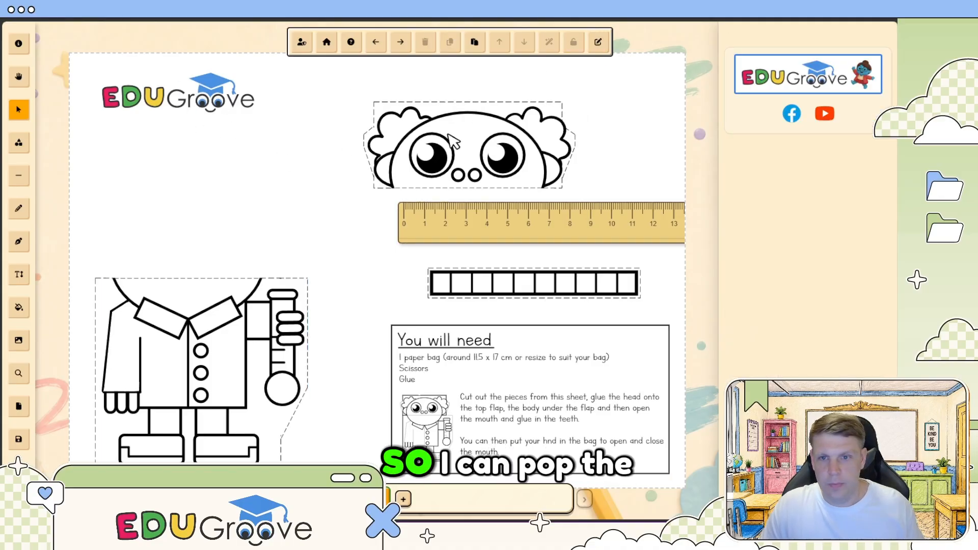
mouse_move(452, 140)
left_mouse_down()
mouse_move(238, 168)
mouse_move(177, 157)
left_mouse_up()
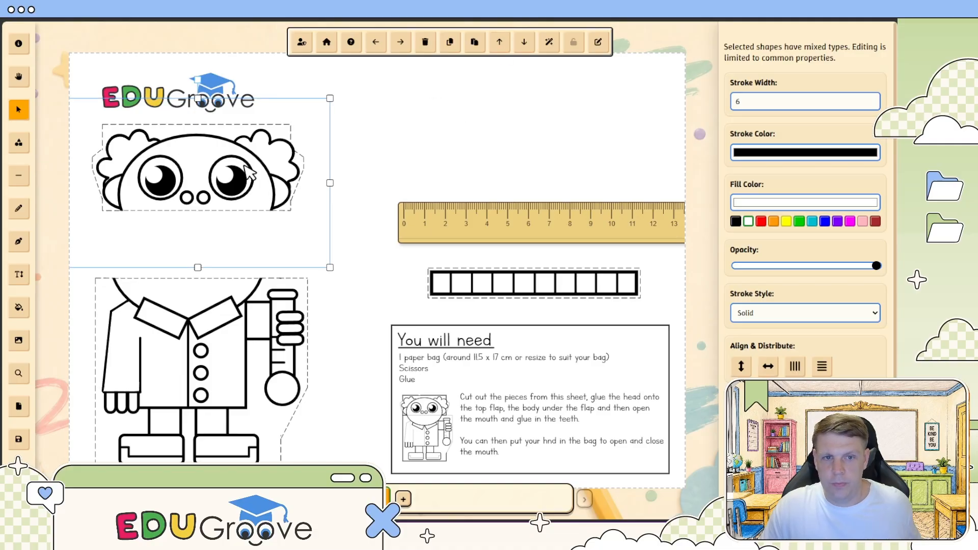
left_click_drag(519, 294, 209, 263)
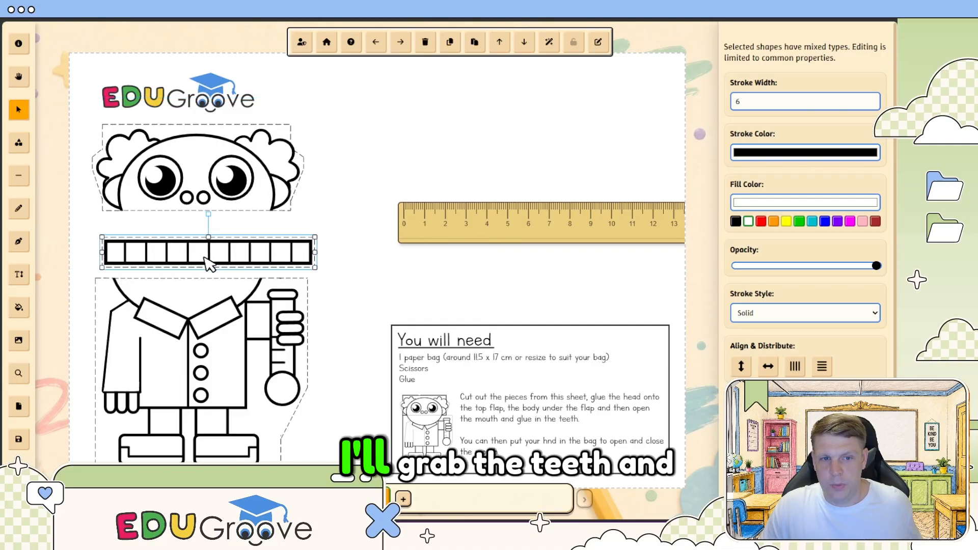
left_click_drag(315, 252, 270, 260)
Step: Delete the "You will need" instructions, unlock and delete their box, and hide the 30 cm ruler
left_click_drag(375, 317, 686, 468)
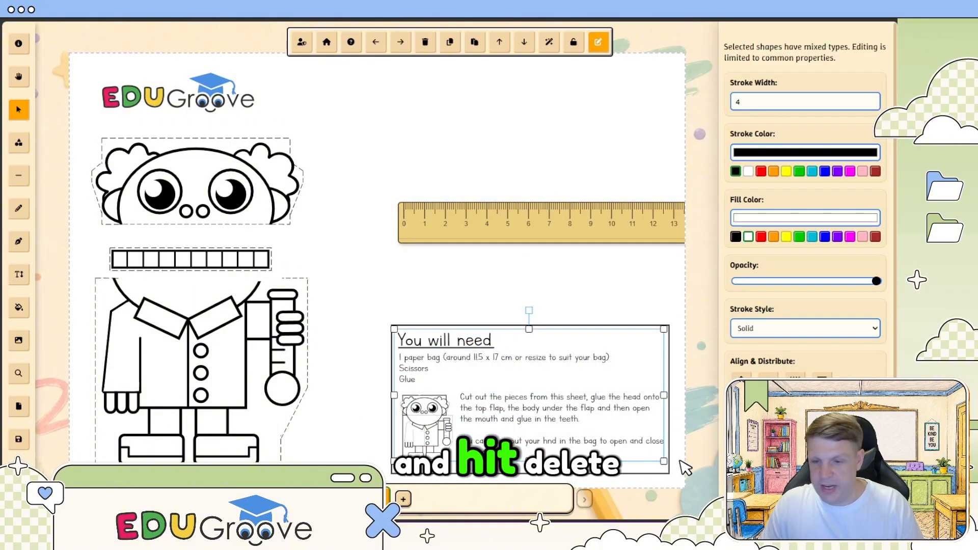
key("Delete")
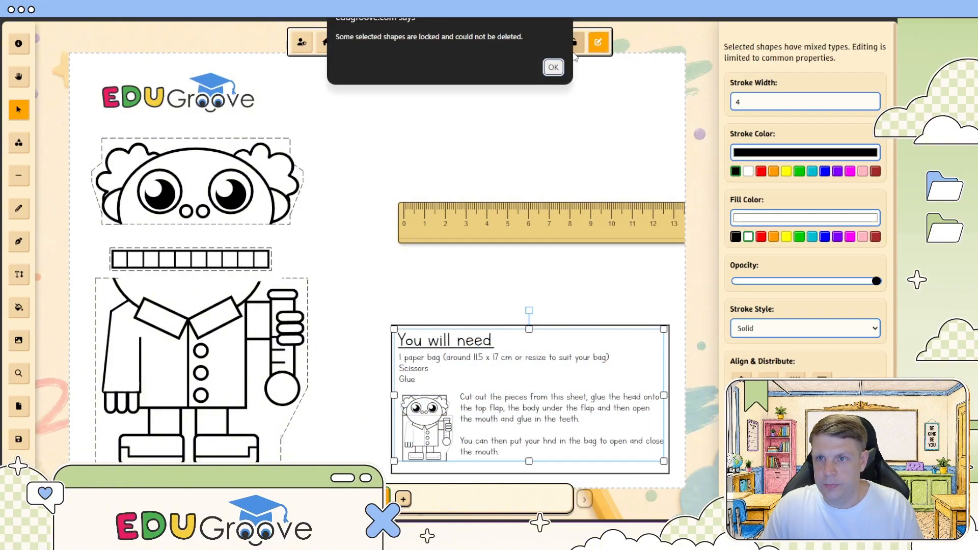
left_click(554, 68)
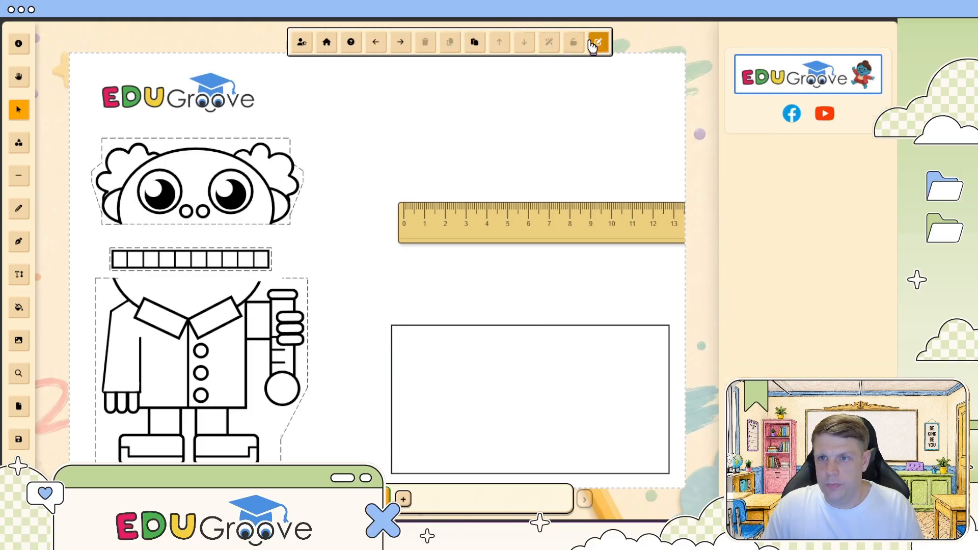
left_click(497, 332)
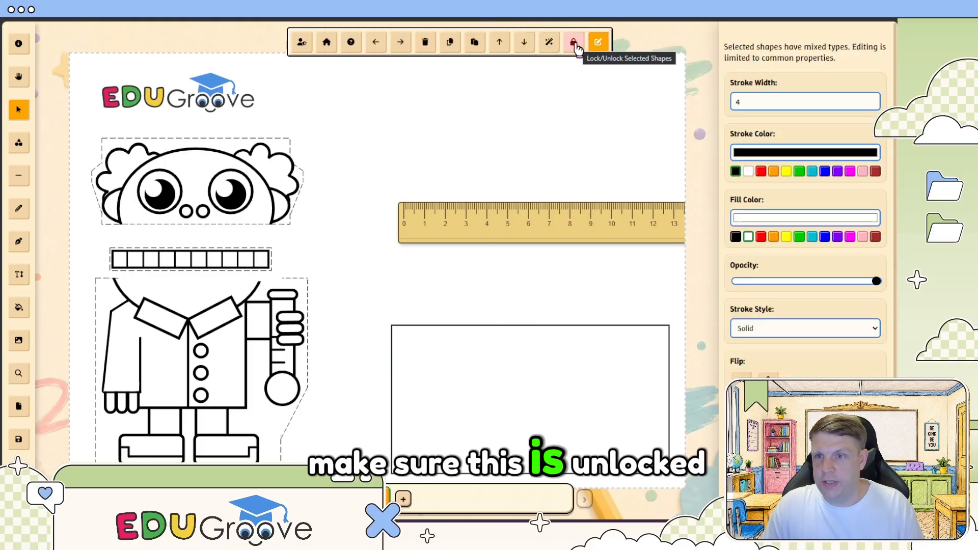
left_click(430, 310)
left_click_drag(483, 220, 377, 172)
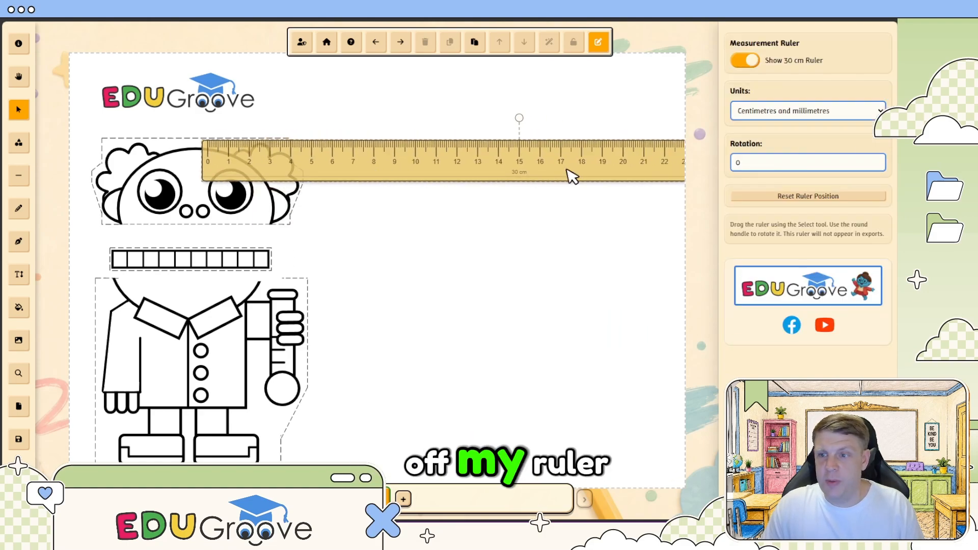
left_click(748, 60)
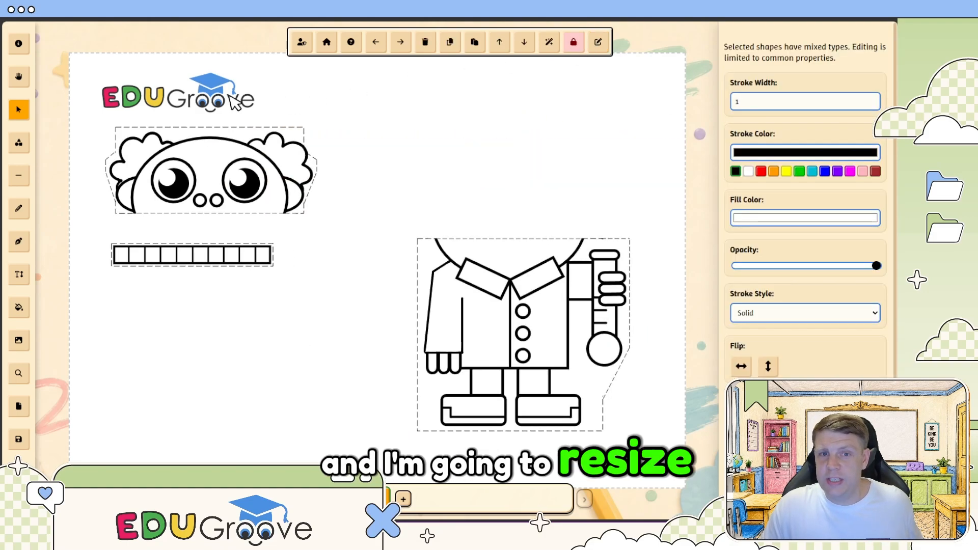
Step: Unlock and shrink the EduGroove logo above the head, and place the body beneath the teeth strip
left_click(597, 42)
left_click(573, 43)
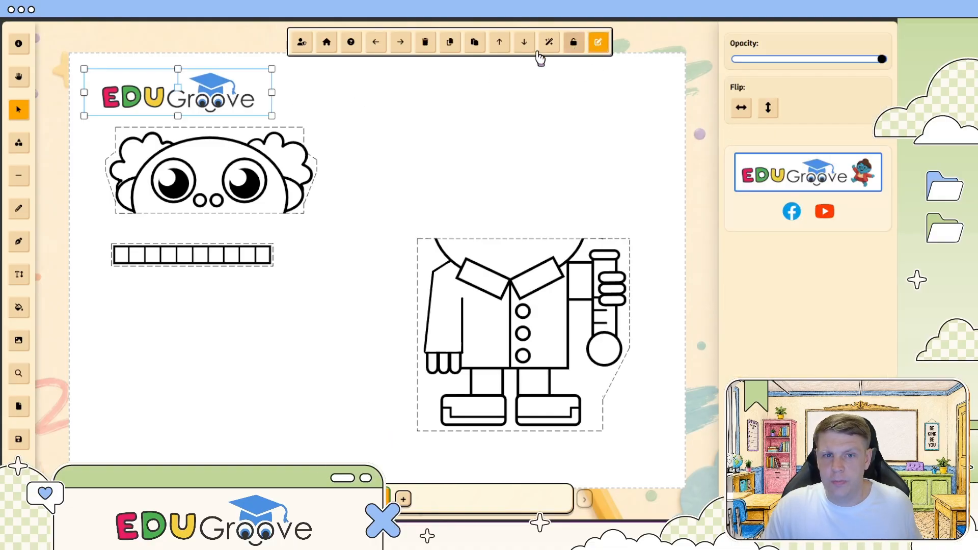
left_click_drag(268, 117, 267, 92)
left_click_drag(492, 290, 185, 336)
left_click(161, 293)
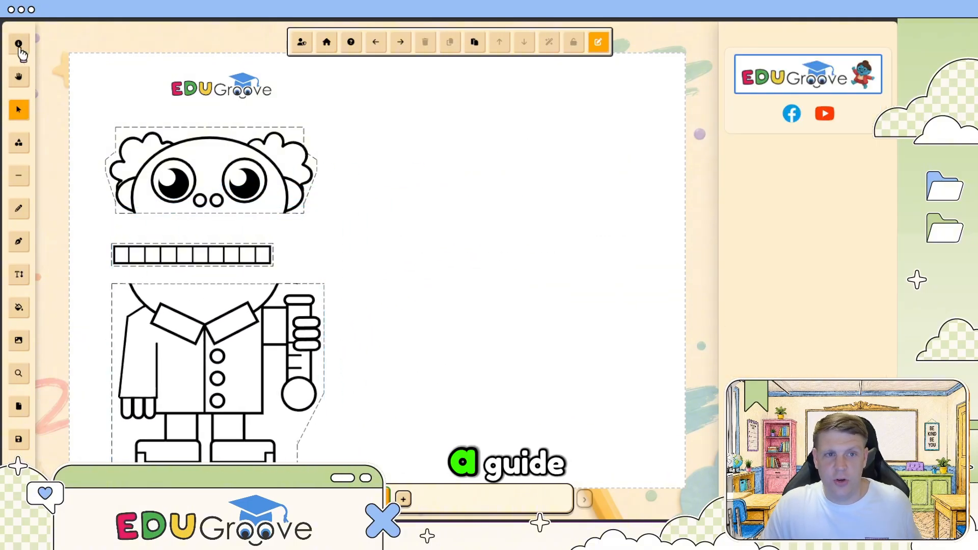
Step: Turn on the quarters grid and draw a vertical dashed dividing line down the middle of the page
left_click(18, 44)
left_click(740, 161)
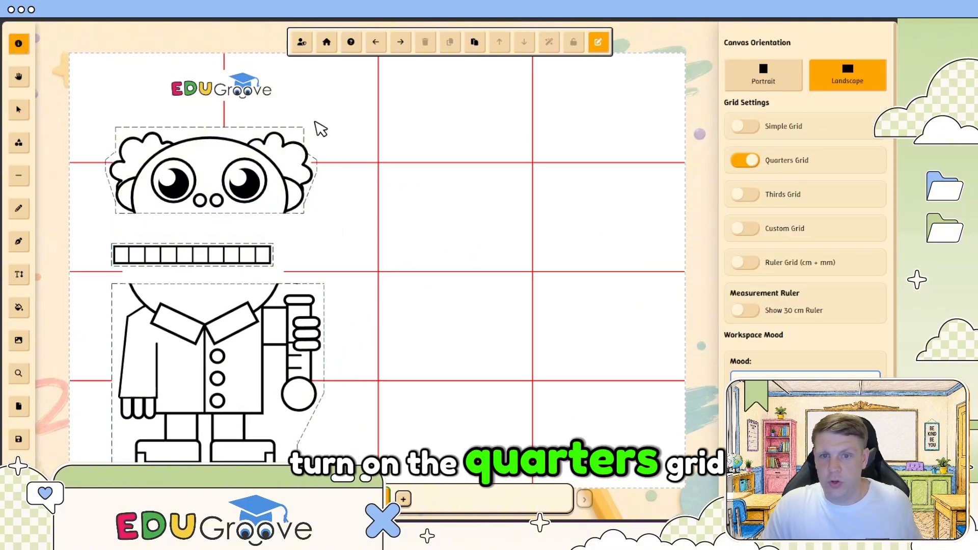
left_click(19, 177)
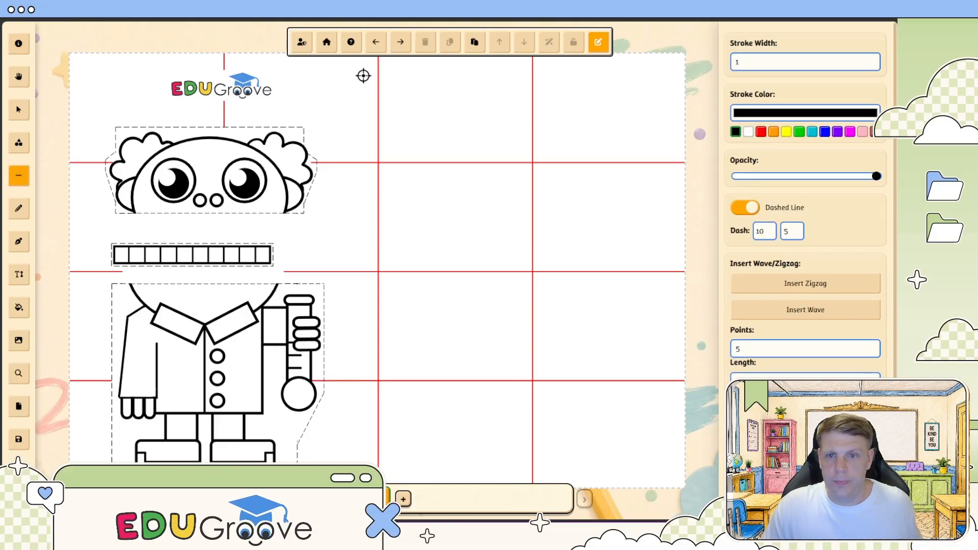
scroll(378, 75, "down", 1)
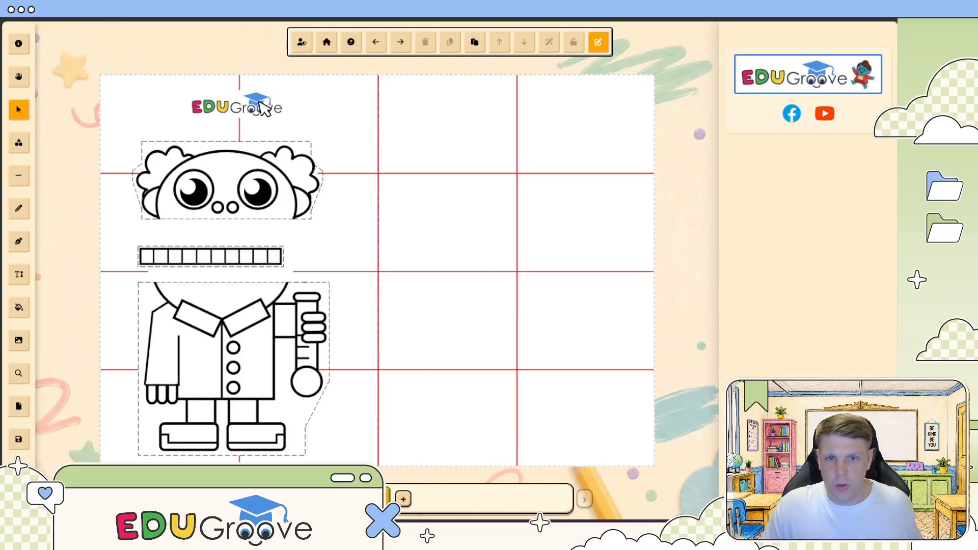
Step: Place a copy of the EduGroove logo at the top centre of the page's right half
key("v")
left_click(253, 105)
left_click_drag(252, 106, 538, 113)
Step: Centre the head, teeth strip and body on the vertical grid line of the page's left half
left_click_drag(275, 186, 288, 182)
left_click(238, 263)
left_click_drag(238, 262, 266, 250)
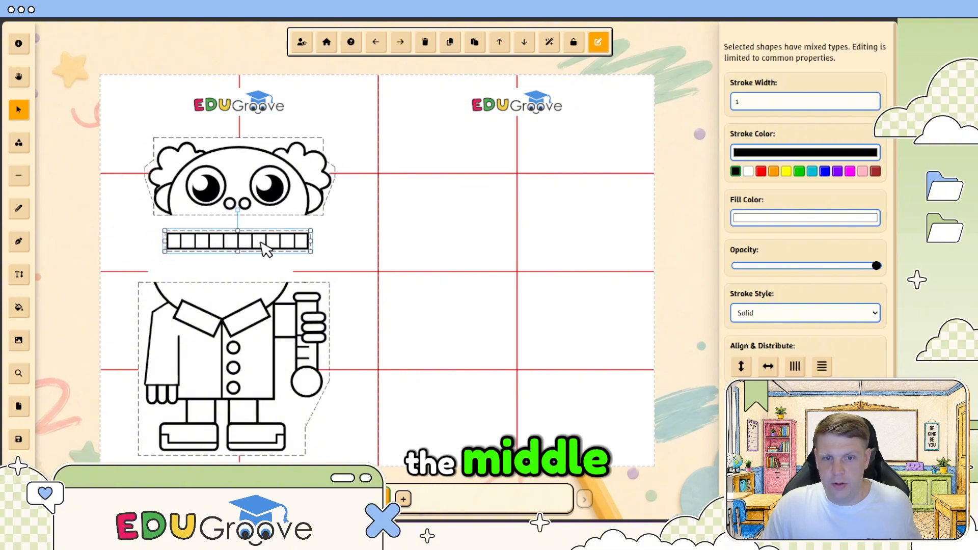
left_click_drag(224, 377, 242, 377)
left_click(502, 339)
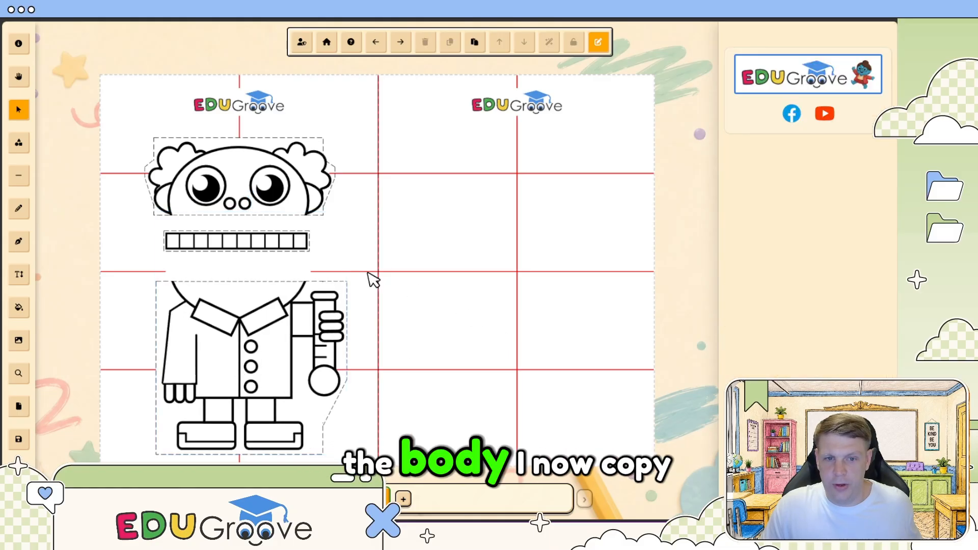
Step: Copy the head and teeth strip into matching positions on the page's right half
left_click(234, 177)
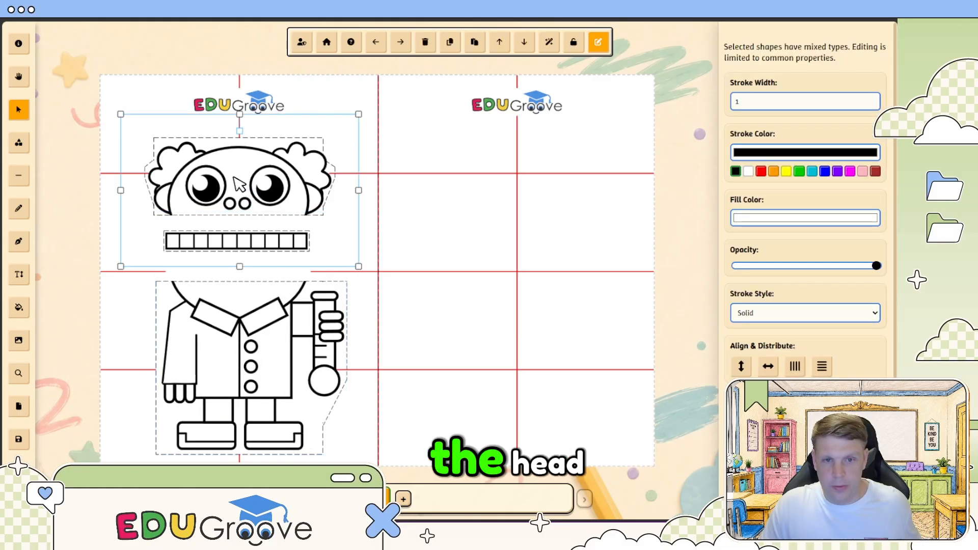
key("ctrl+c")
key("ctrl+v")
left_click_drag(256, 184, 524, 177)
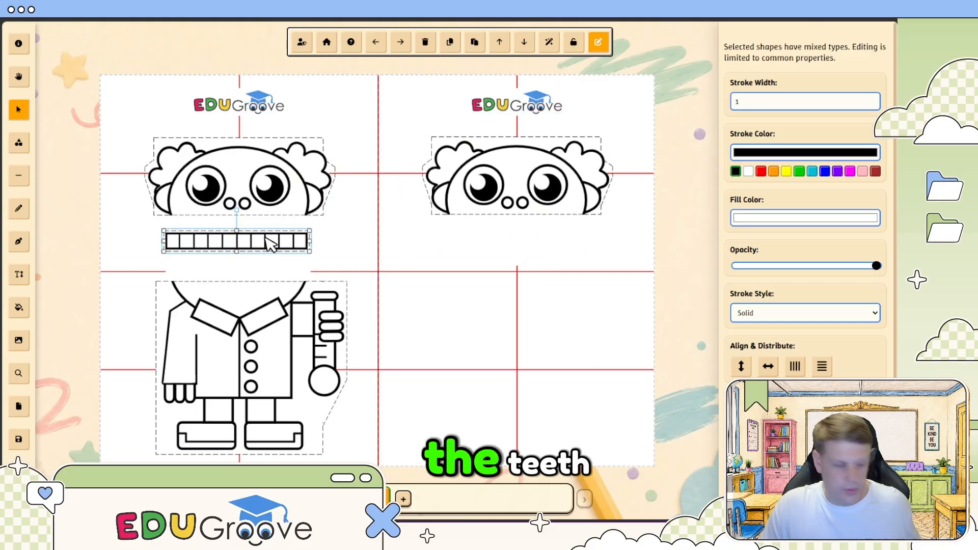
left_click(269, 243)
key("ctrl+c")
key("ctrl+v")
left_click_drag(281, 249, 550, 248)
Step: Copy the body to the right half below the copied teeth strip and send it backward behind the teeth
left_click(227, 360)
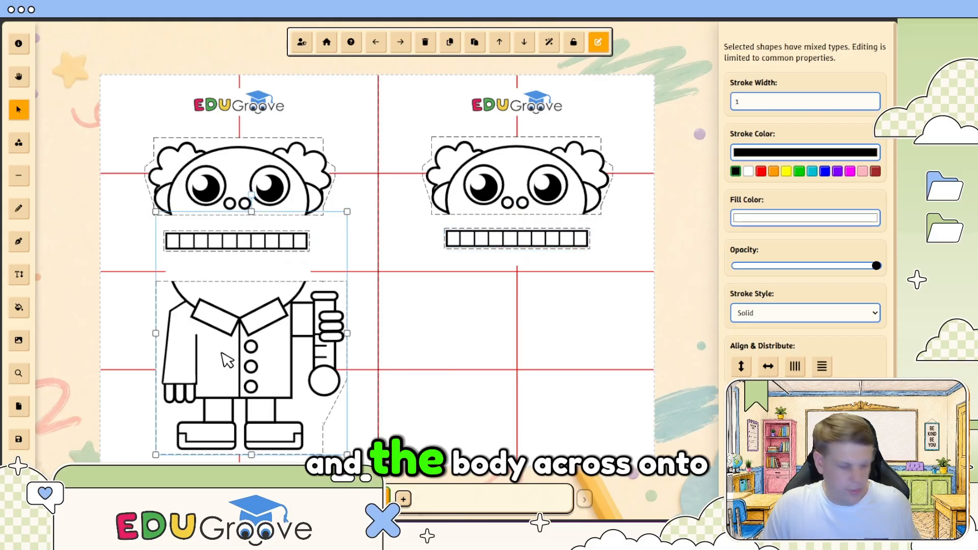
key("ctrl+c")
key("ctrl+v")
left_click_drag(229, 360, 499, 354)
right_click(494, 270)
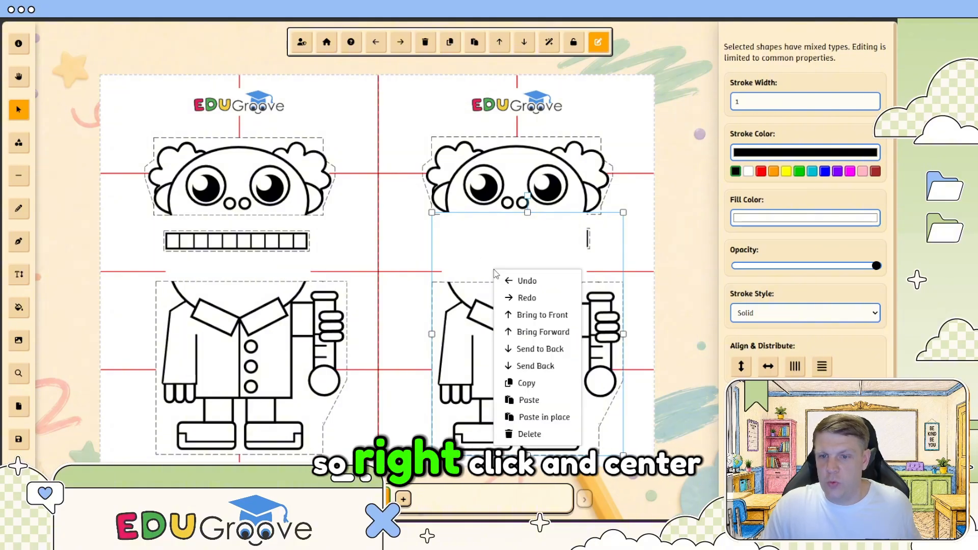
left_click(531, 367)
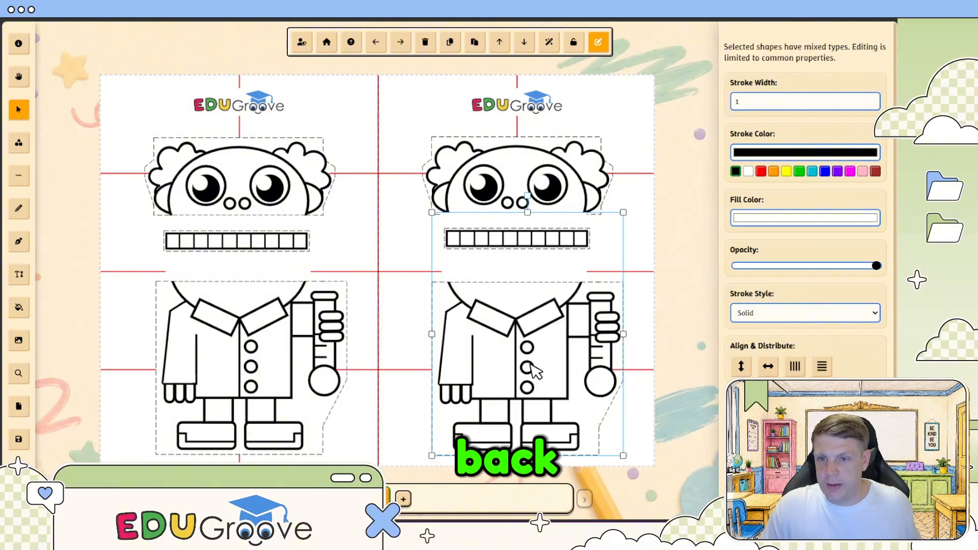
Step: Deselect the copied body and turn off the quarters grid
left_click(394, 276)
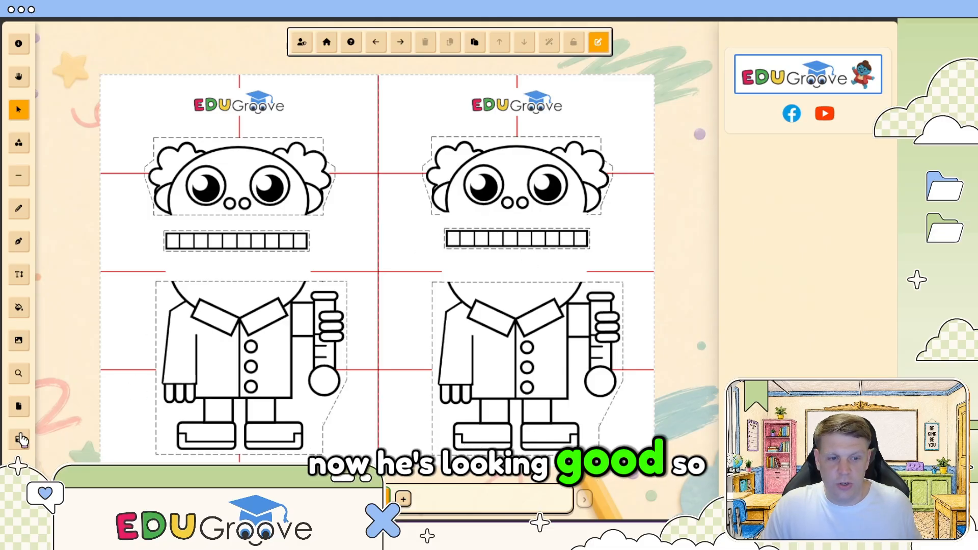
left_click(23, 46)
left_click(747, 163)
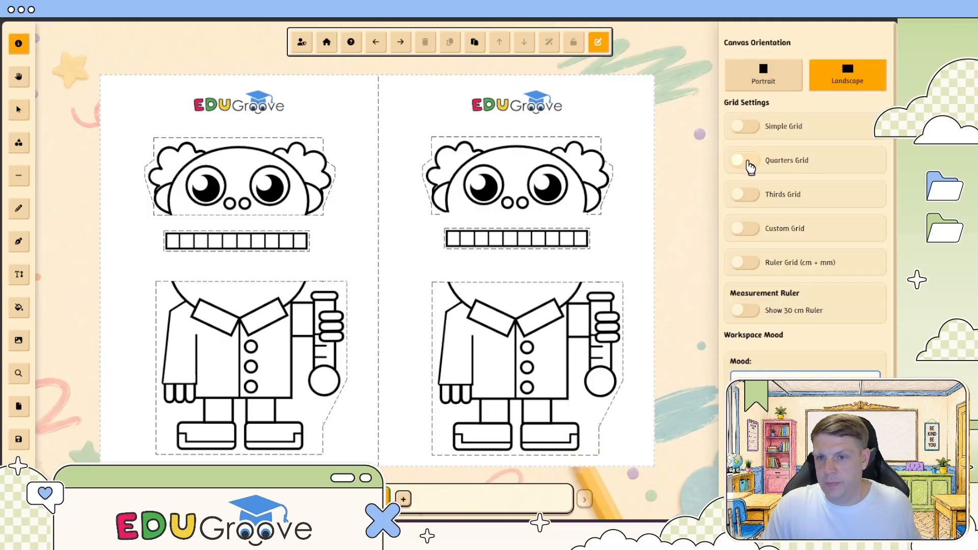